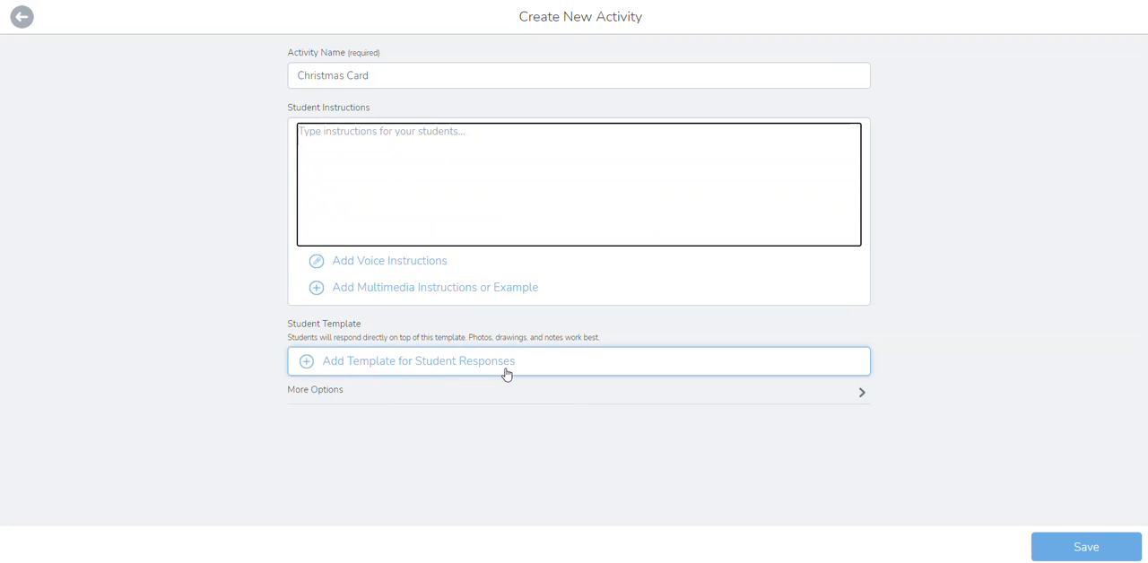
# Upload the snowman card JPG with the girl's photo from the computer's Documents folder as the template for student responses
pyautogui.click(433, 363)
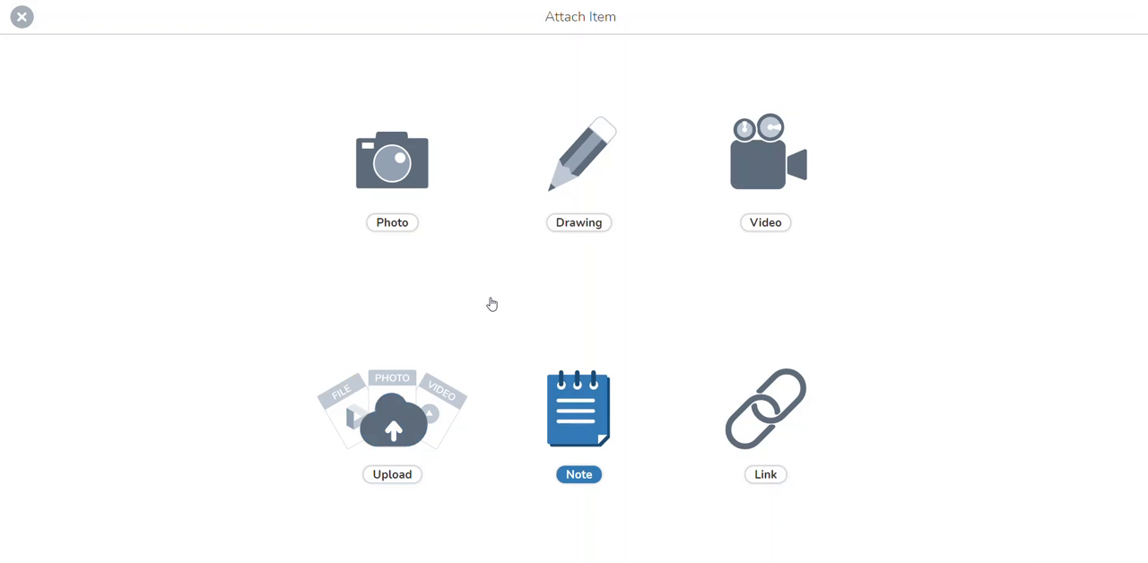
pyautogui.click(386, 476)
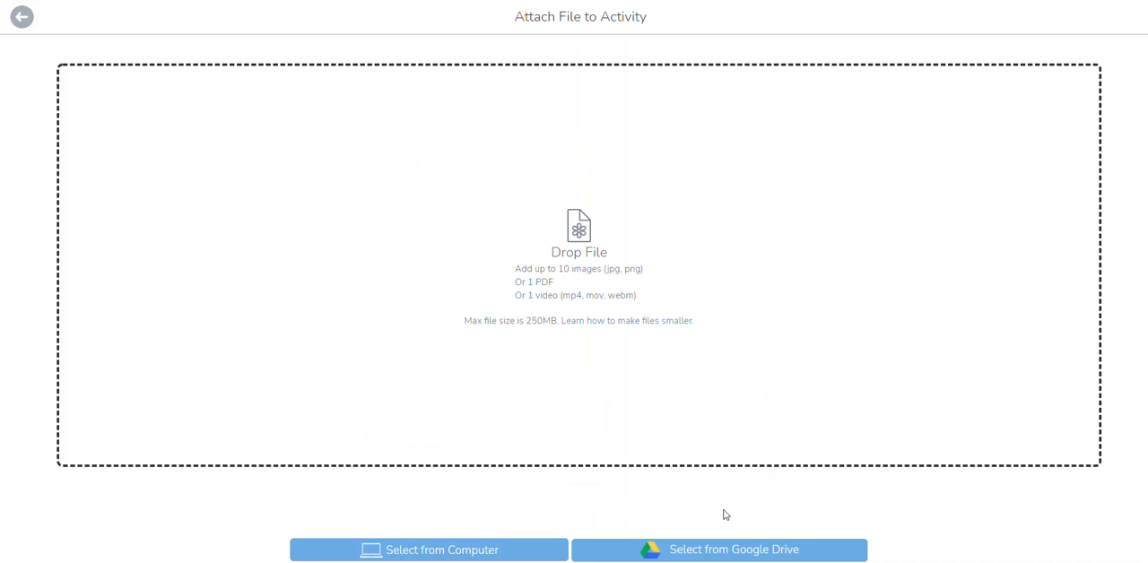
pyautogui.click(439, 554)
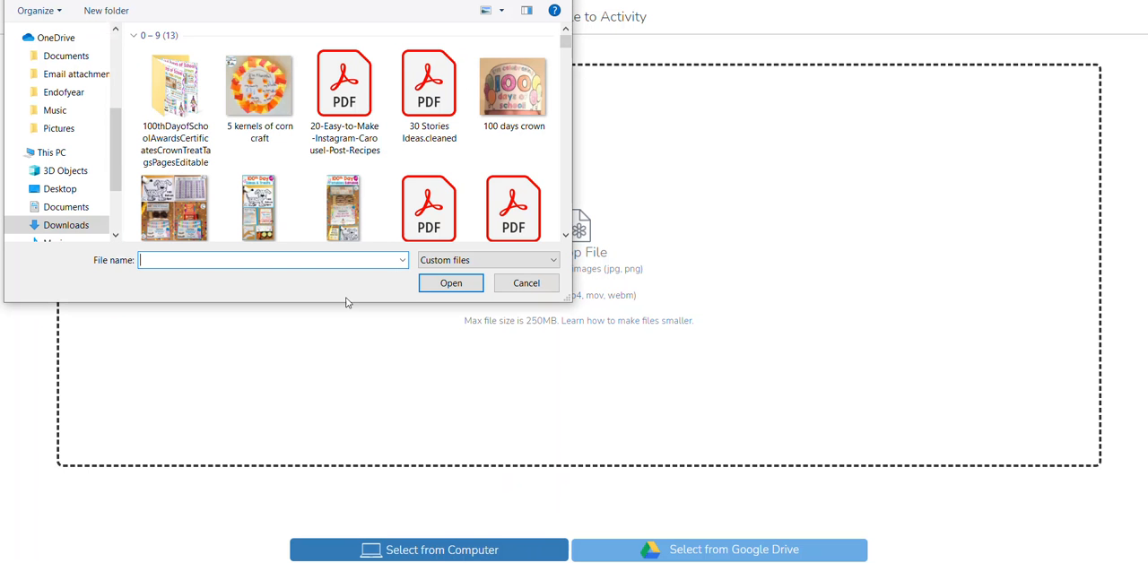
pyautogui.click(76, 212)
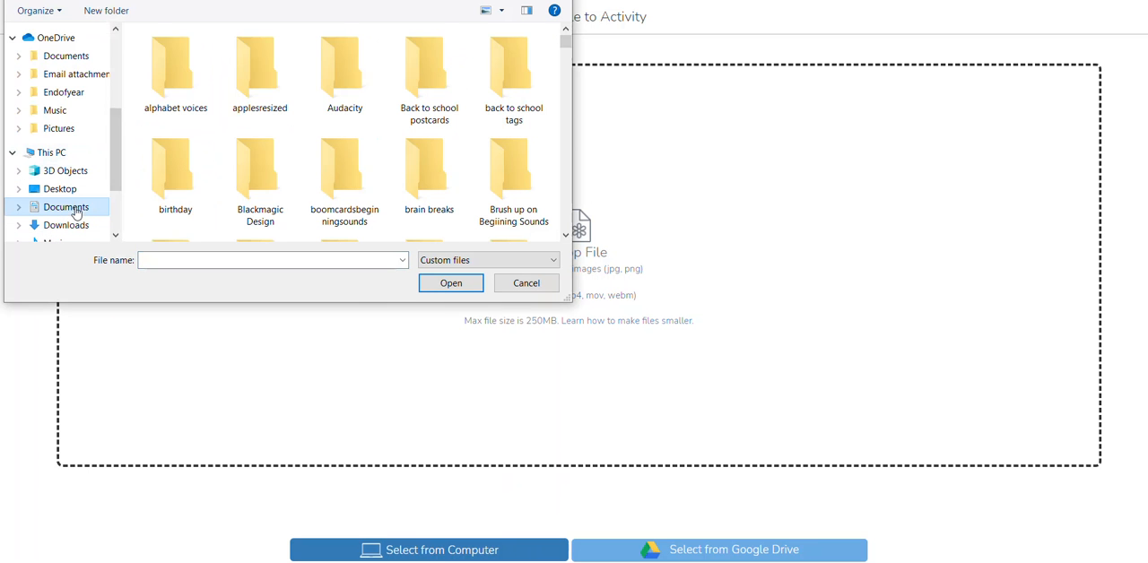
pyautogui.click(565, 235)
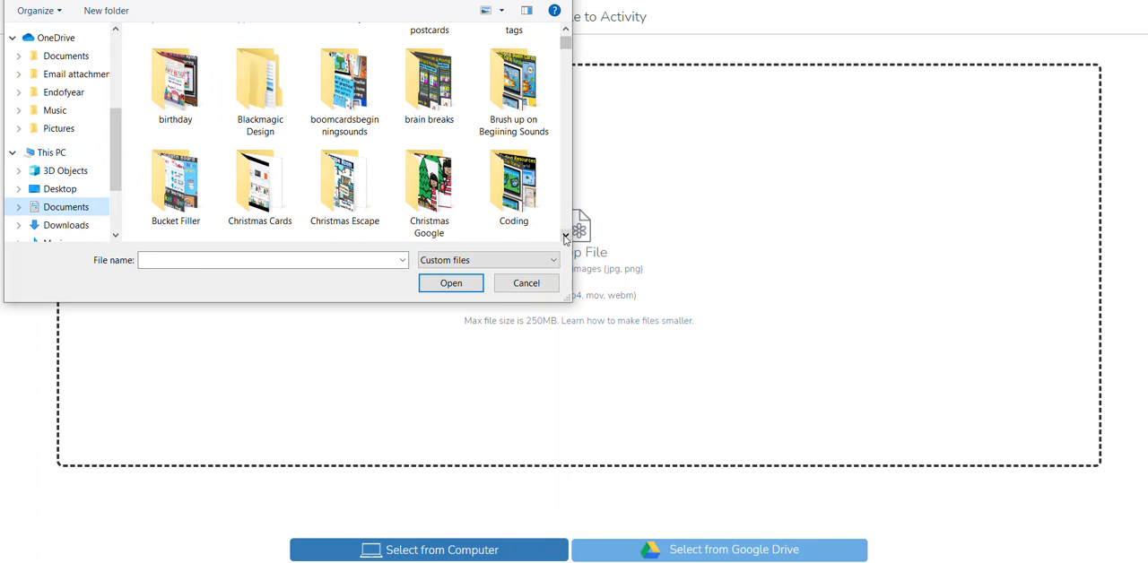
pyautogui.scroll(-8, 359, 161)
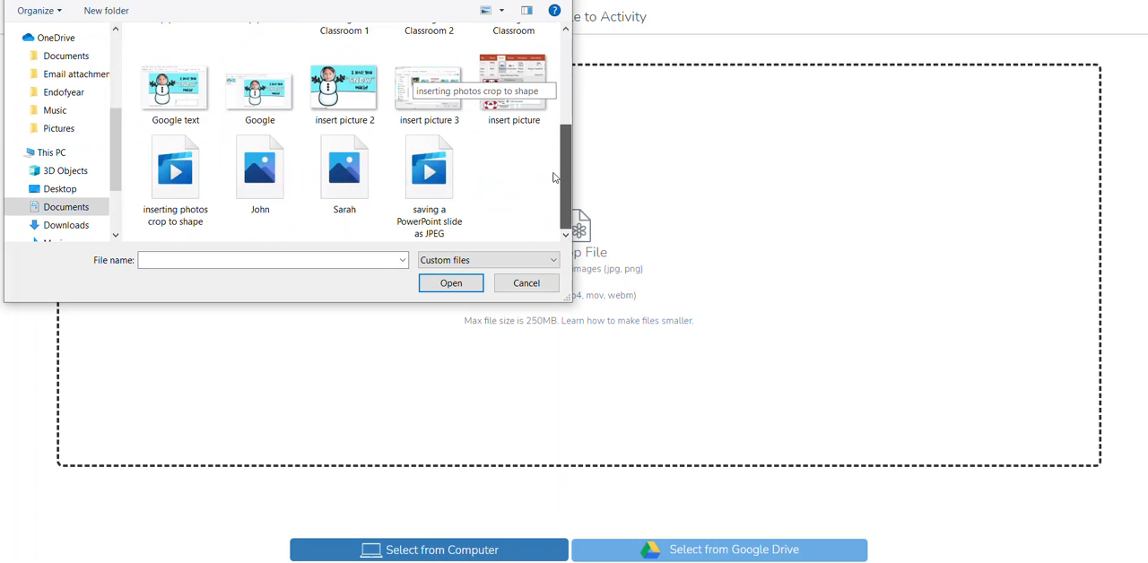
pyautogui.click(330, 180)
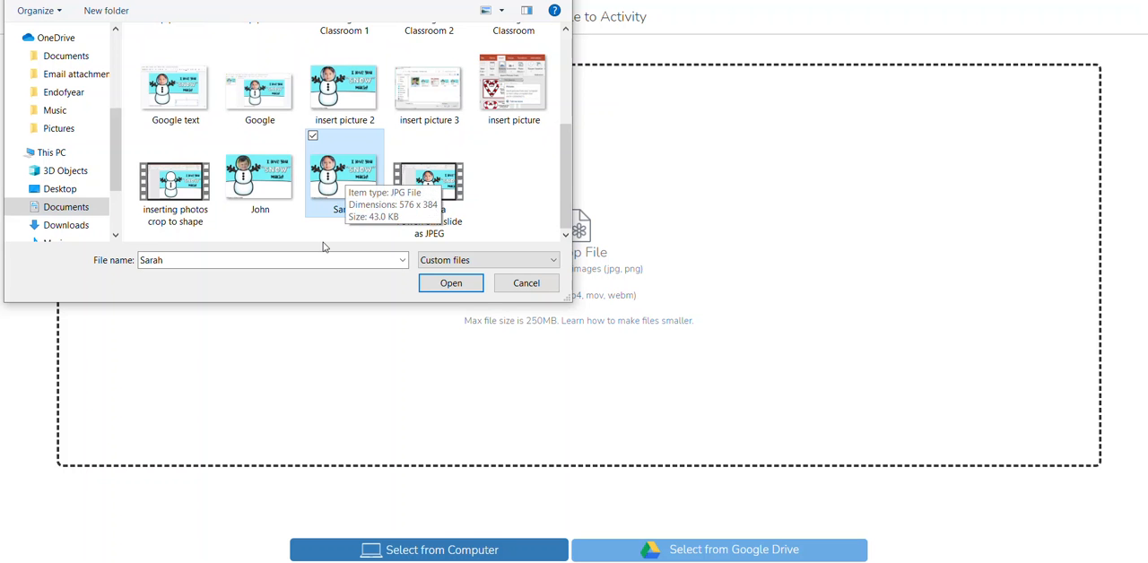
pyautogui.click(434, 281)
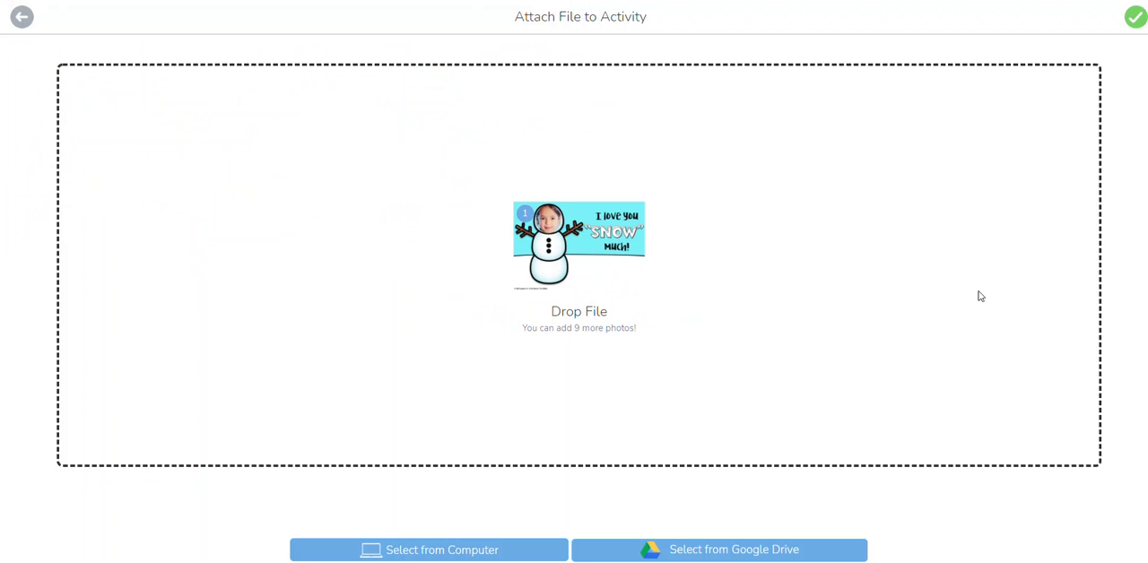
pyautogui.click(1134, 19)
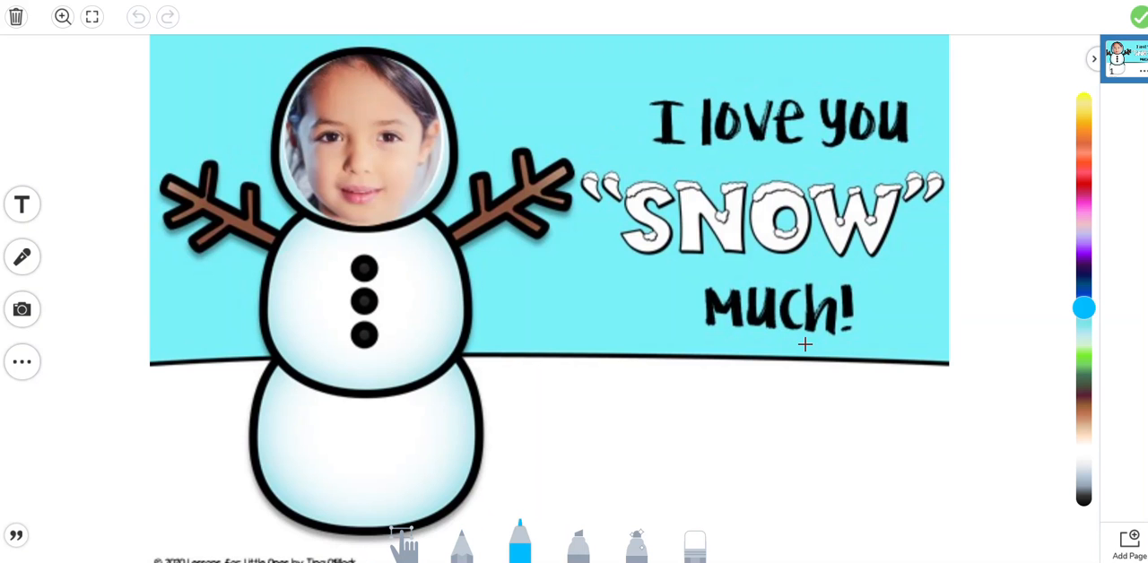
# Add a text label reading "Merry Christmas" to the card template
pyautogui.click(24, 206)
pyautogui.click(23, 206)
pyautogui.write('Merry')
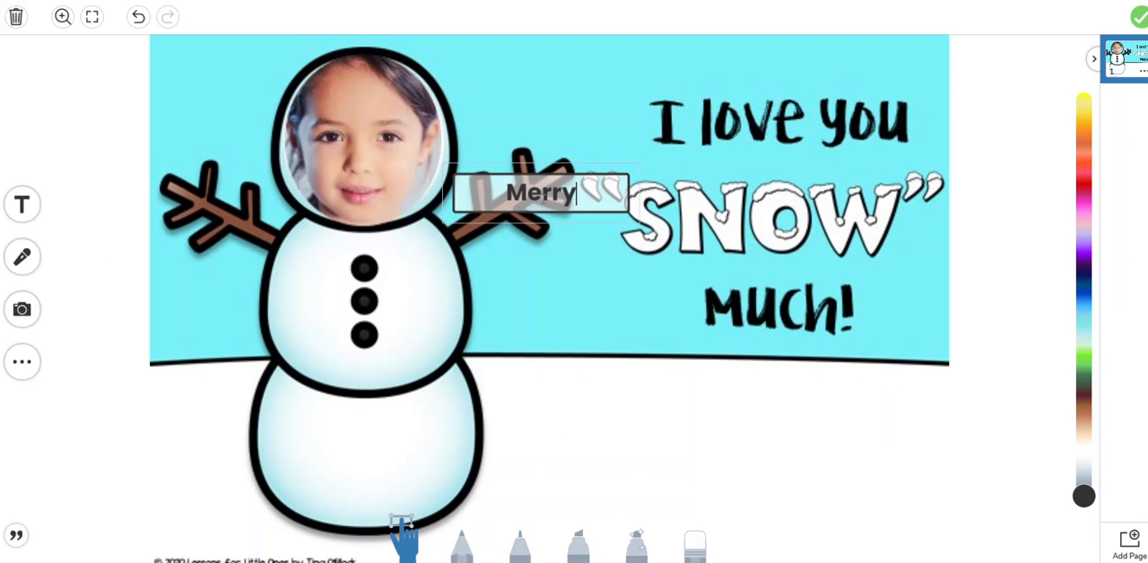
pyautogui.write(' Christ')
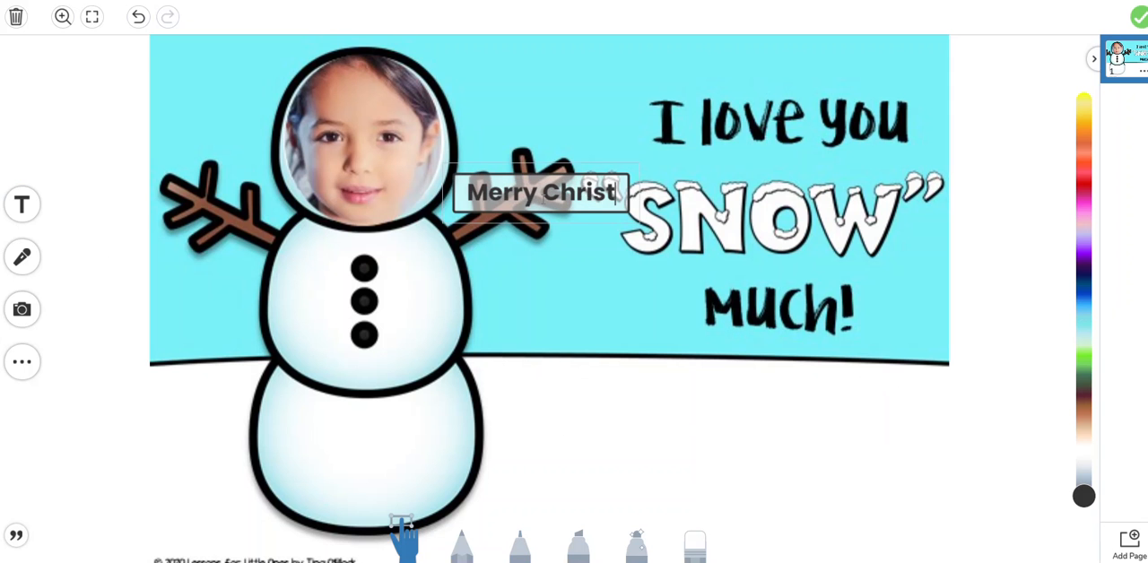
pyautogui.write('mas')
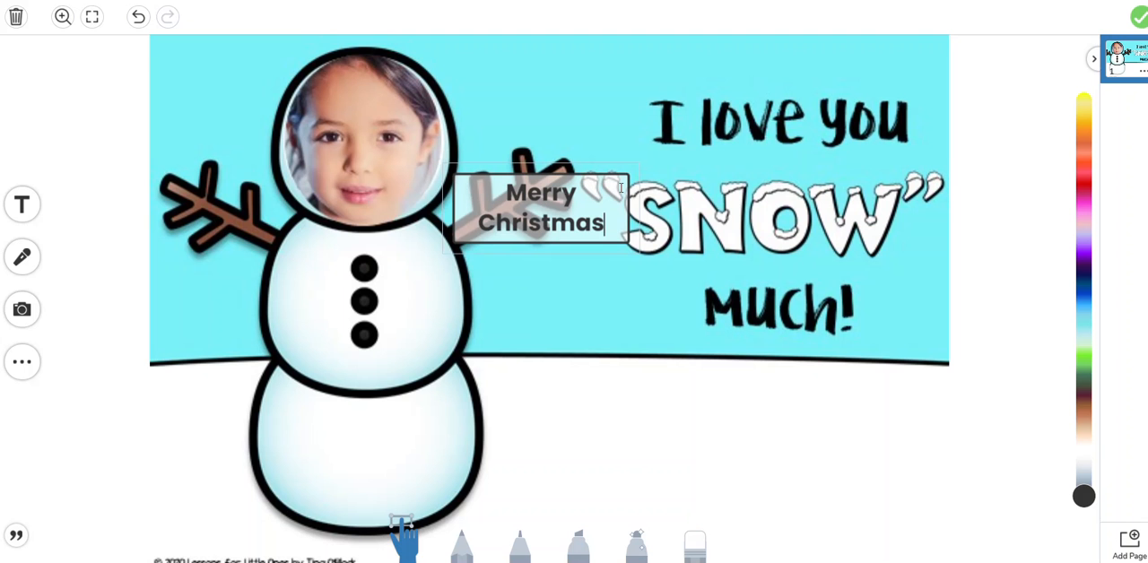
pyautogui.click(611, 255)
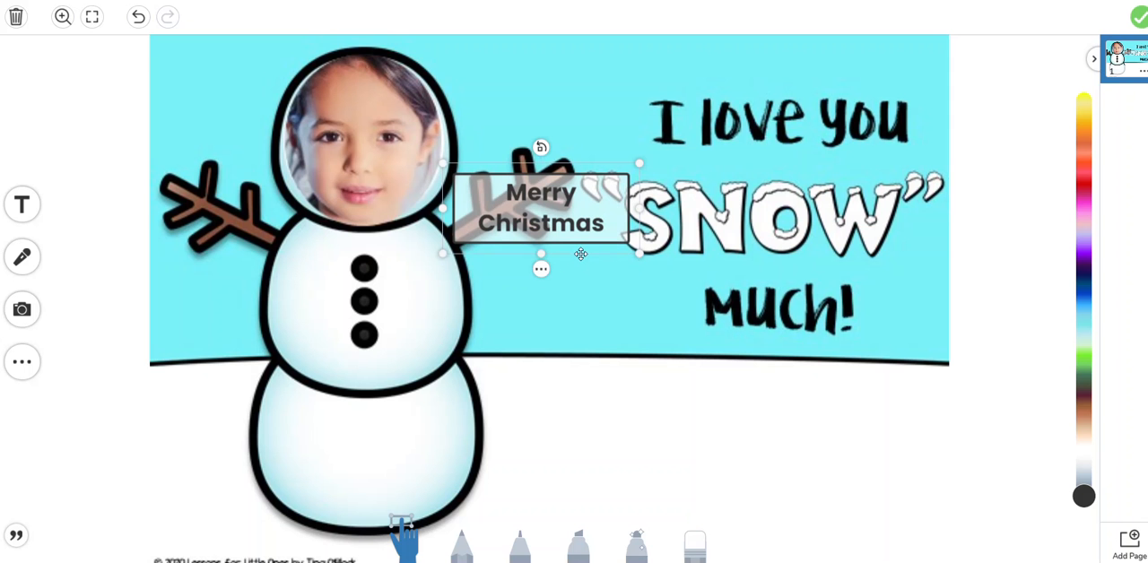
# Widen the "Merry Christmas" label to fit on one line and place it in the white area below "Much!"
pyautogui.click(581, 254)
pyautogui.click(593, 221)
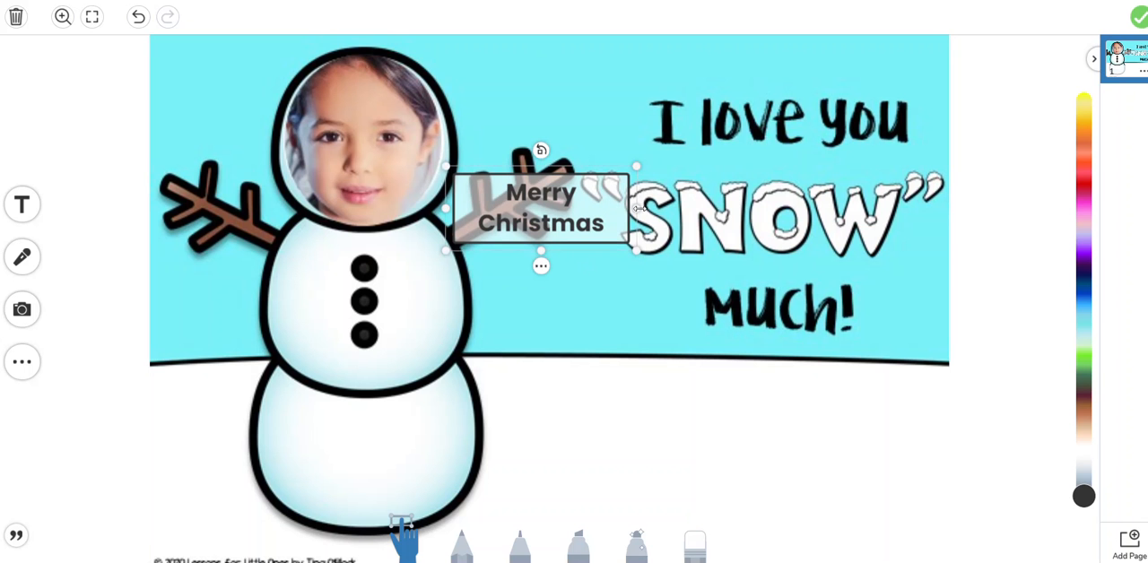
pyautogui.moveTo(637, 209); pyautogui.dragTo(687, 202)
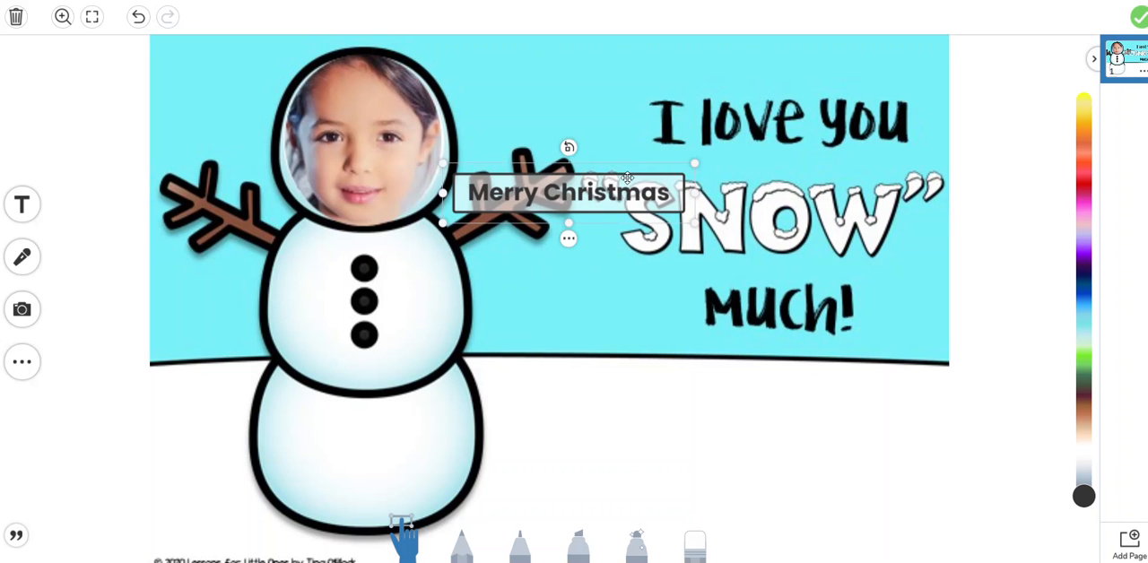
pyautogui.moveTo(620, 168); pyautogui.dragTo(797, 367)
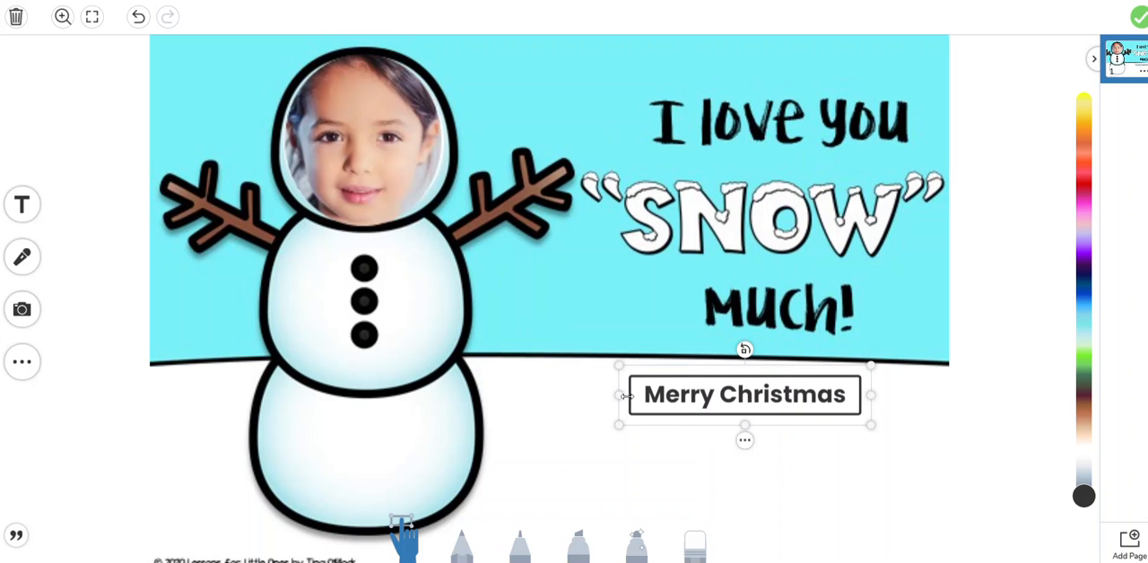
pyautogui.moveTo(619, 395); pyautogui.dragTo(533, 395)
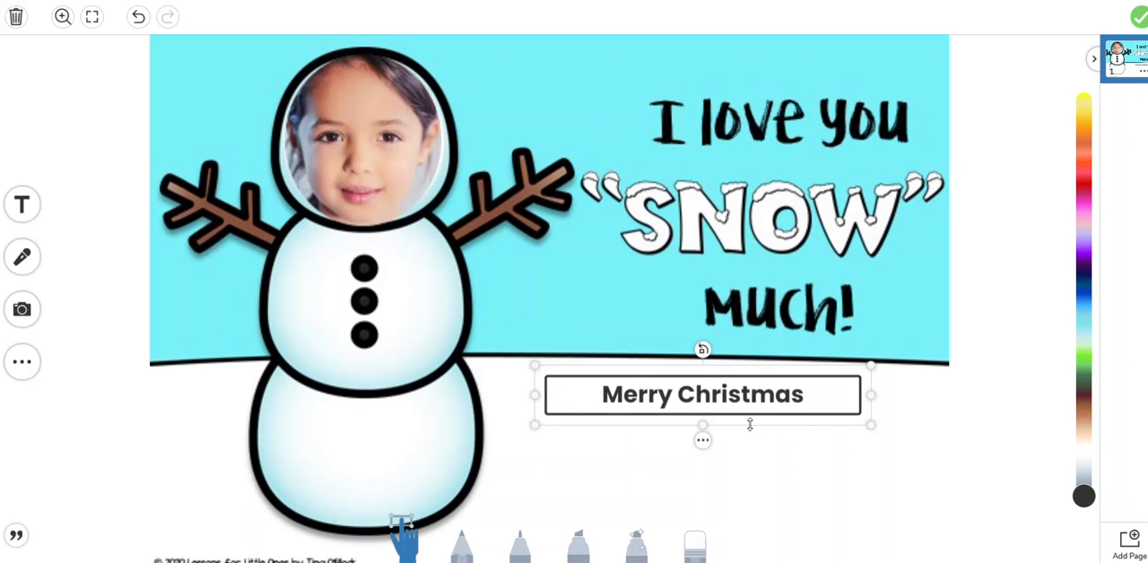
pyautogui.moveTo(870, 395); pyautogui.dragTo(935, 394)
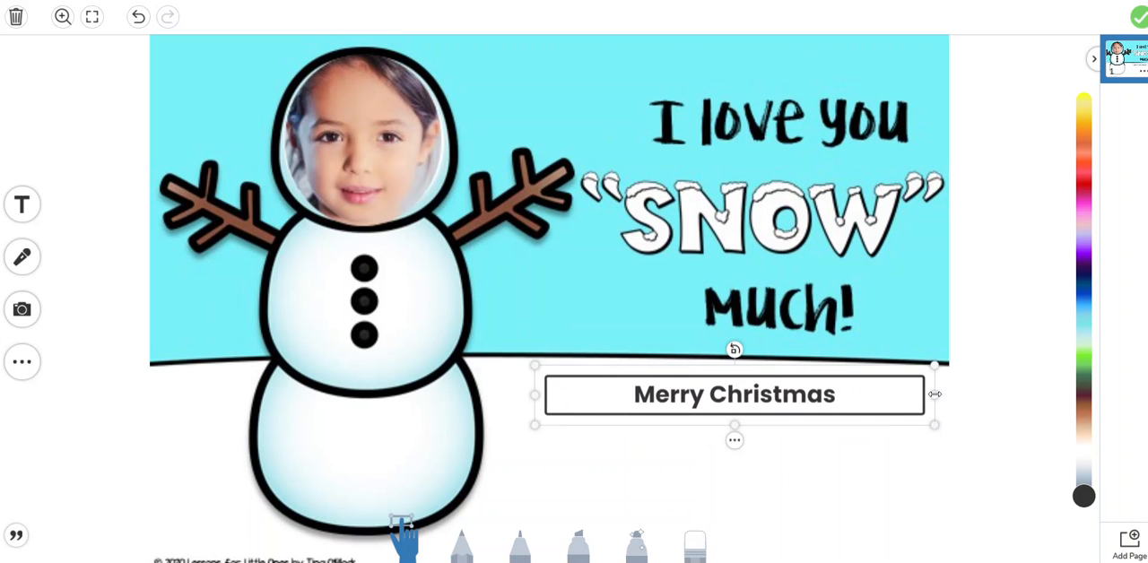
# Style the "Merry Christmas" label with no border or background and the Script font
pyautogui.click(734, 440)
pyautogui.click(772, 264)
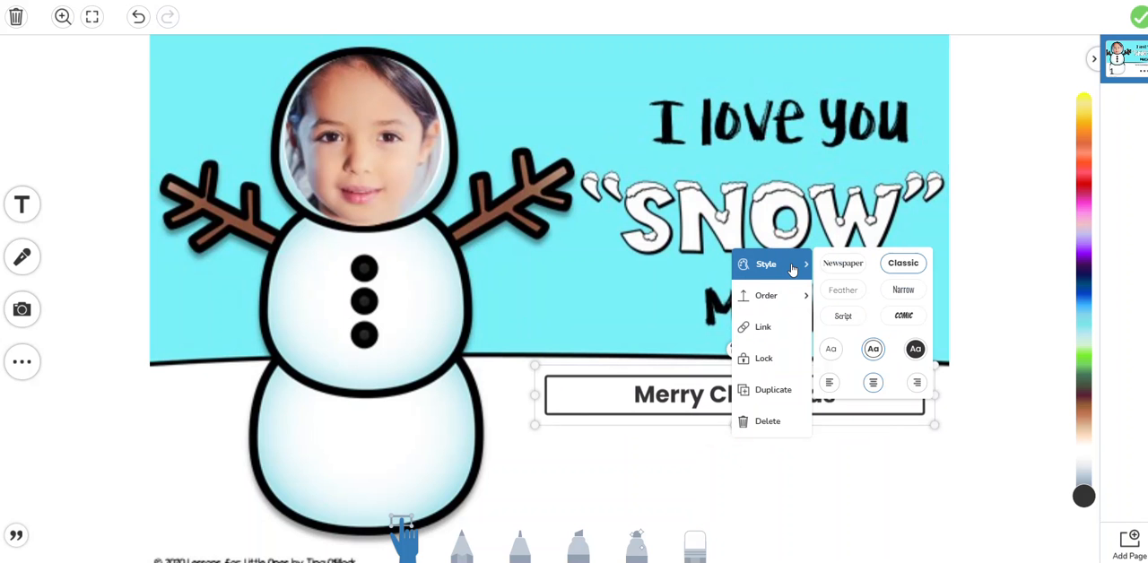
pyautogui.click(830, 349)
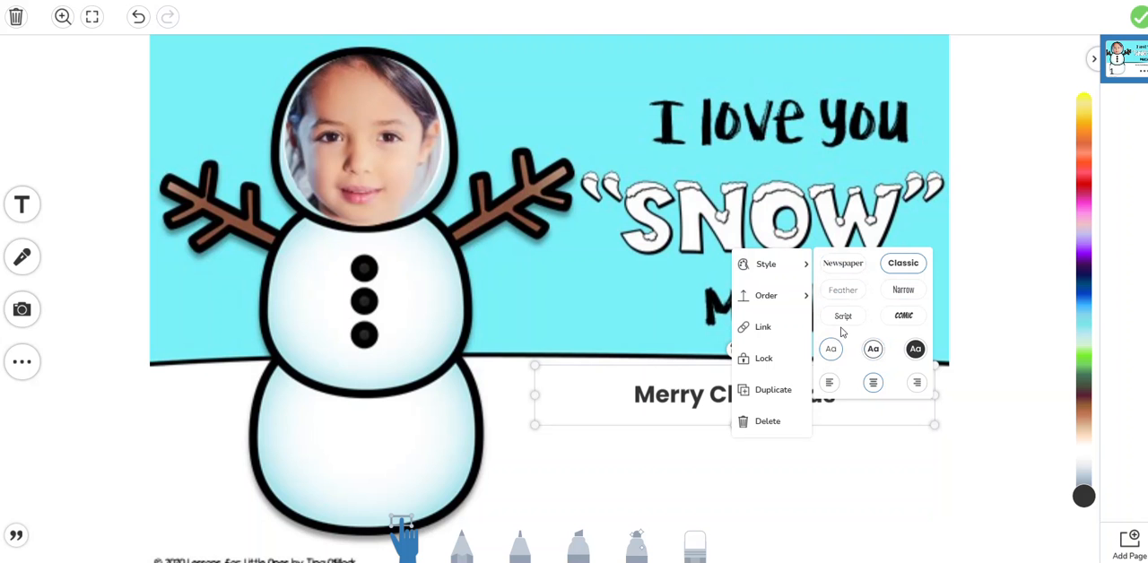
pyautogui.click(845, 319)
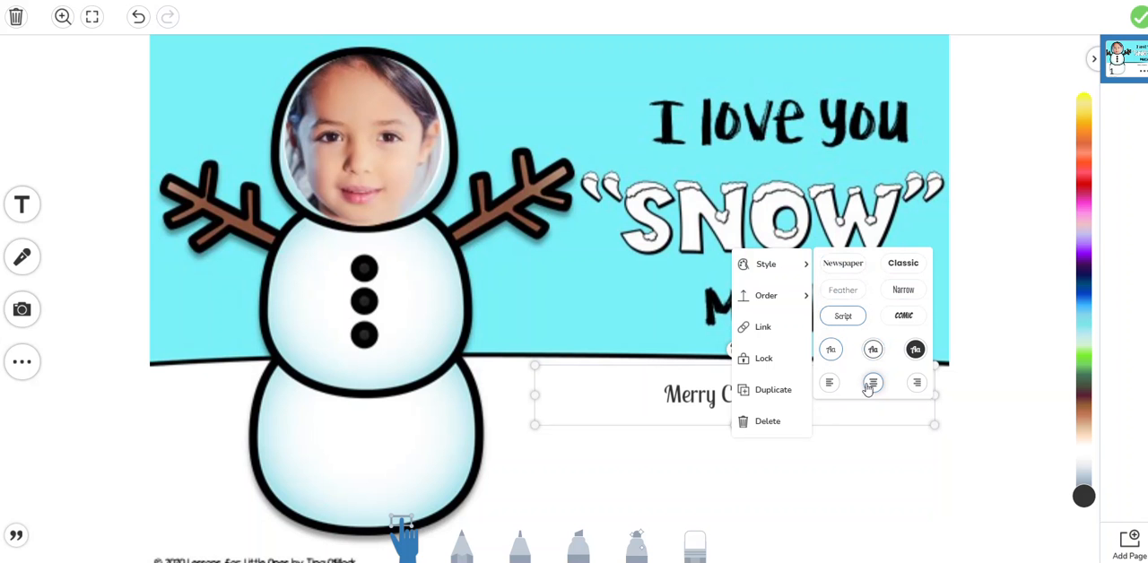
pyautogui.click(710, 448)
pyautogui.click(674, 400)
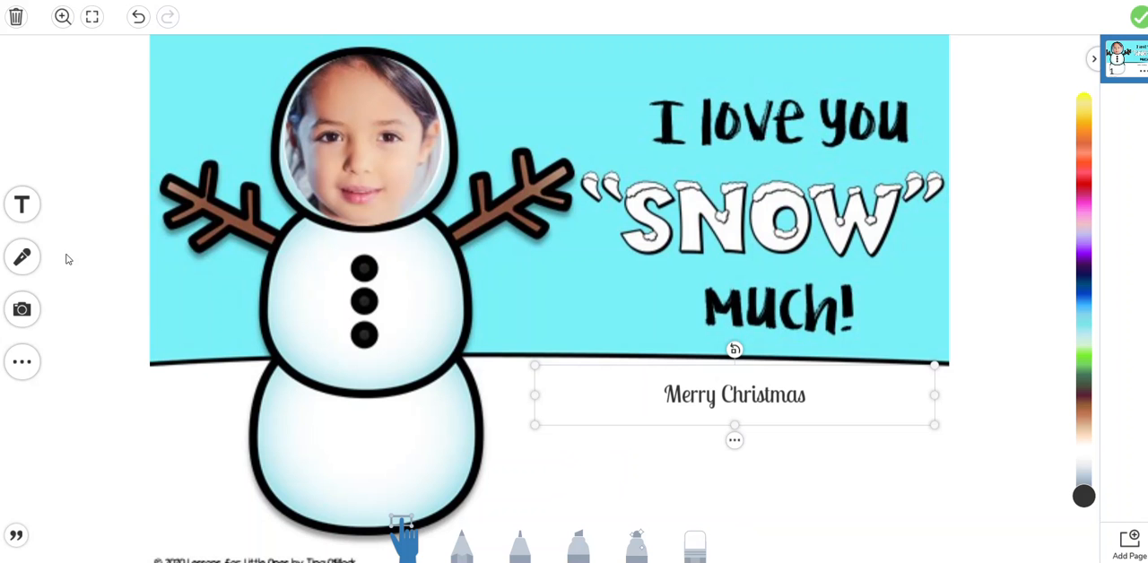
pyautogui.click(27, 201)
pyautogui.click(25, 263)
pyautogui.click(665, 368)
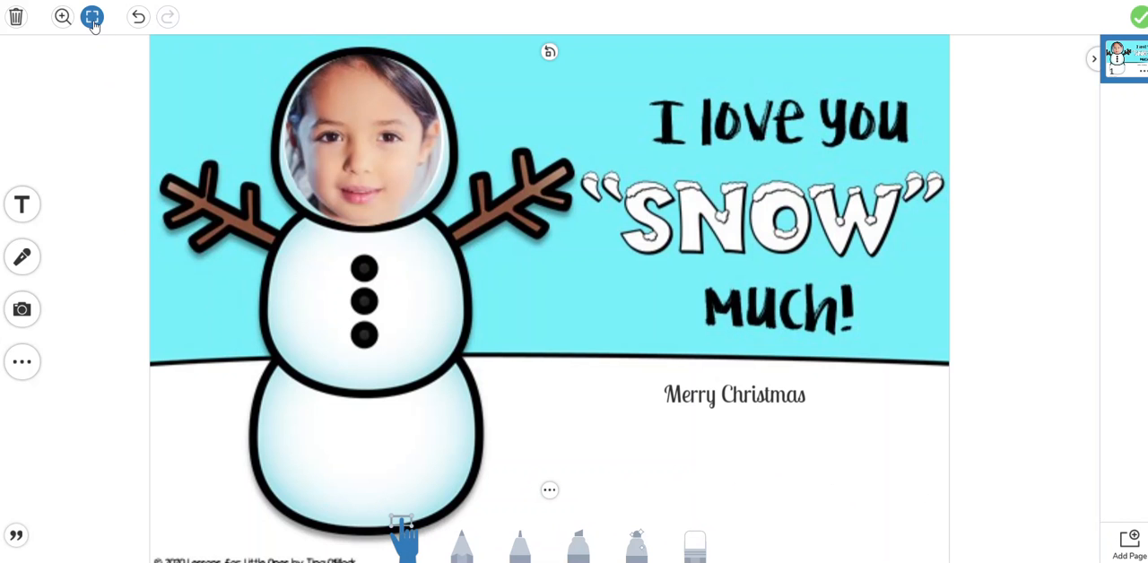
# Try drawing a freehand pencil letter S below the greeting in full-screen view, and undo the stroke
pyautogui.click(461, 544)
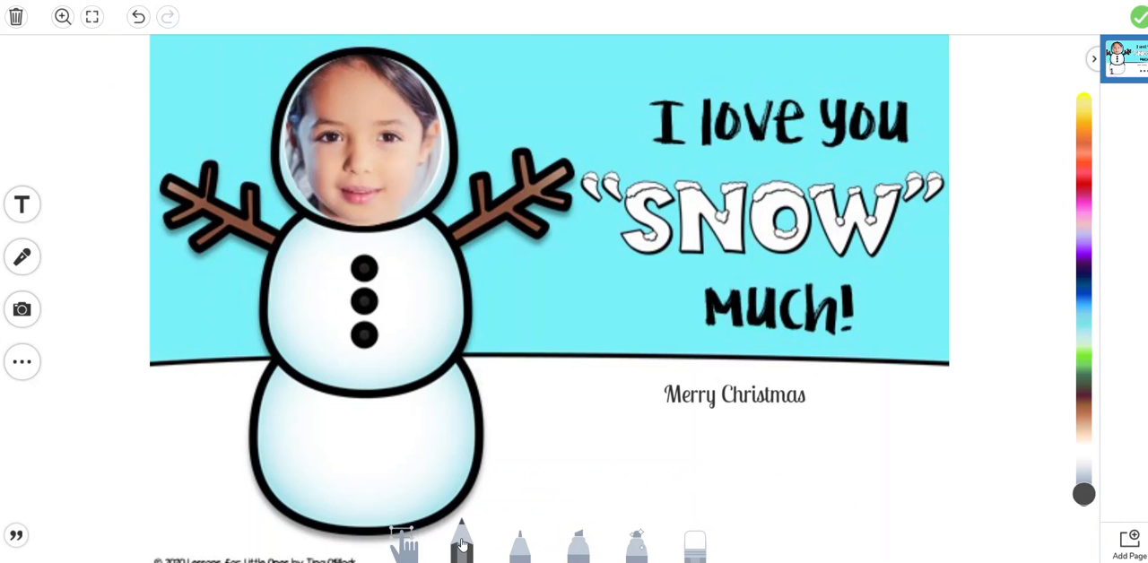
pyautogui.click(93, 18)
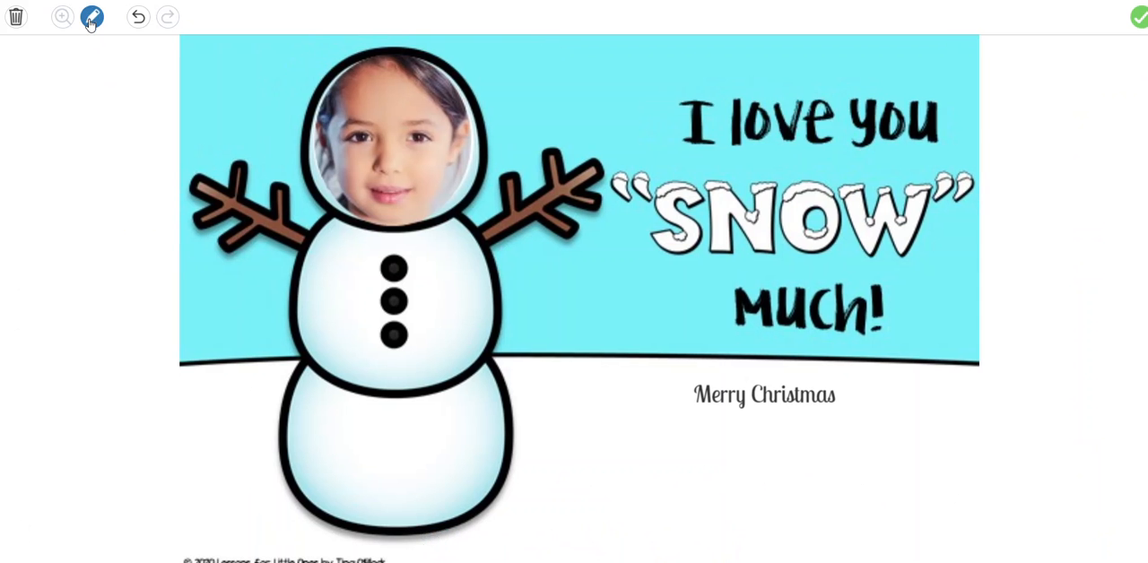
pyautogui.moveTo(661, 446)
pyautogui.mouseDown()
pyautogui.moveTo(661, 476)
pyautogui.moveTo(607, 500)
pyautogui.mouseUp()
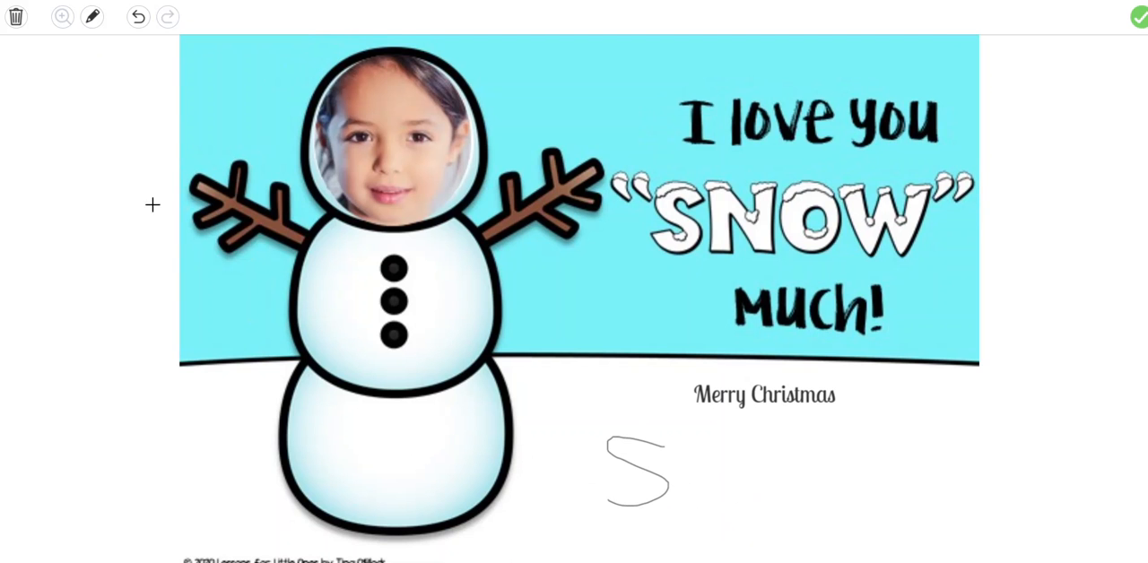
pyautogui.click(93, 20)
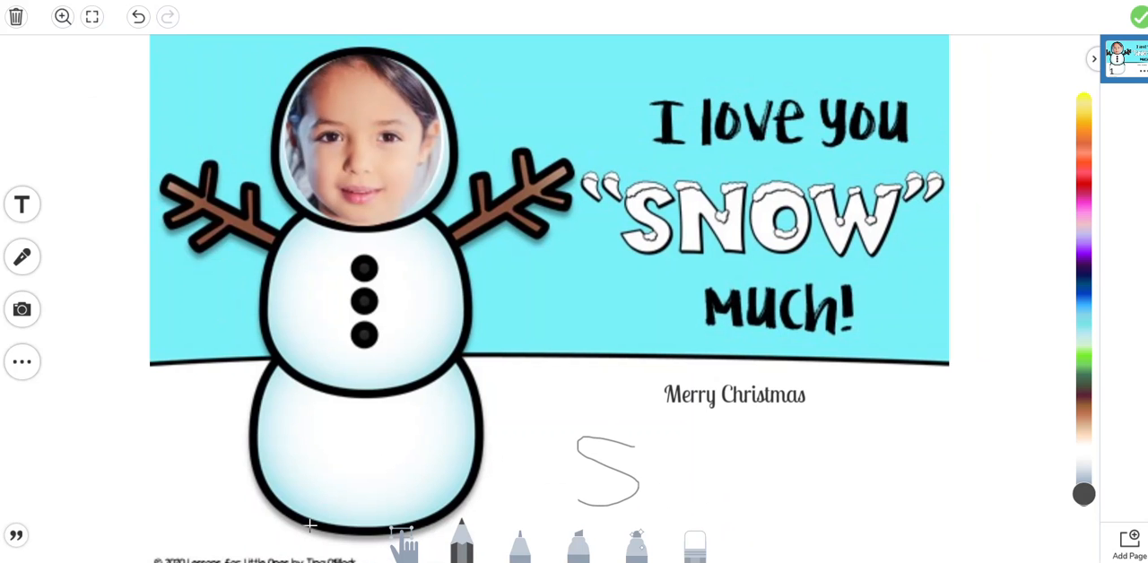
pyautogui.click(698, 551)
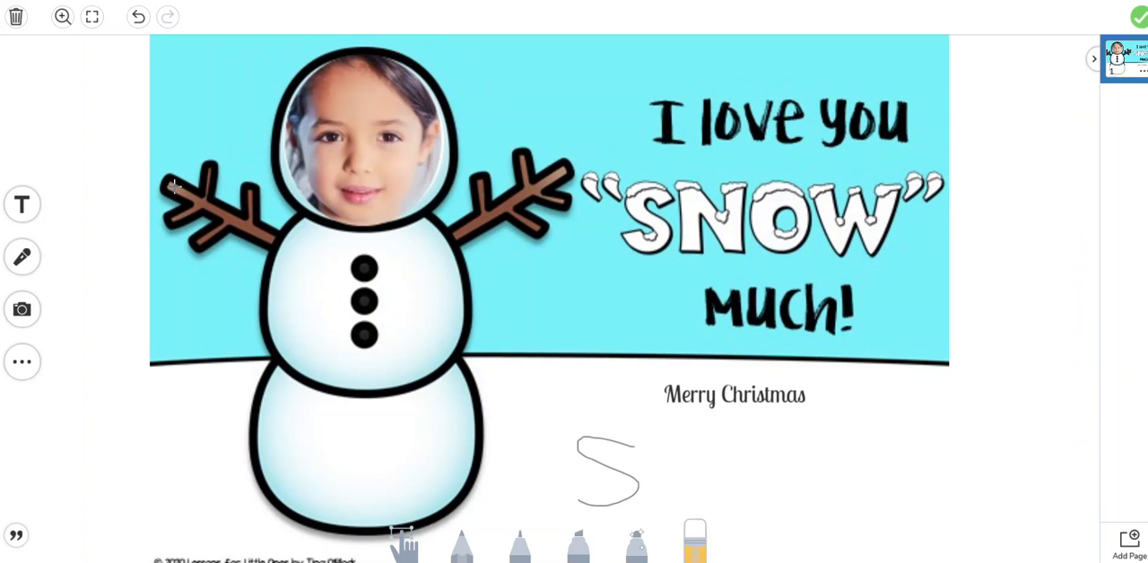
pyautogui.click(137, 18)
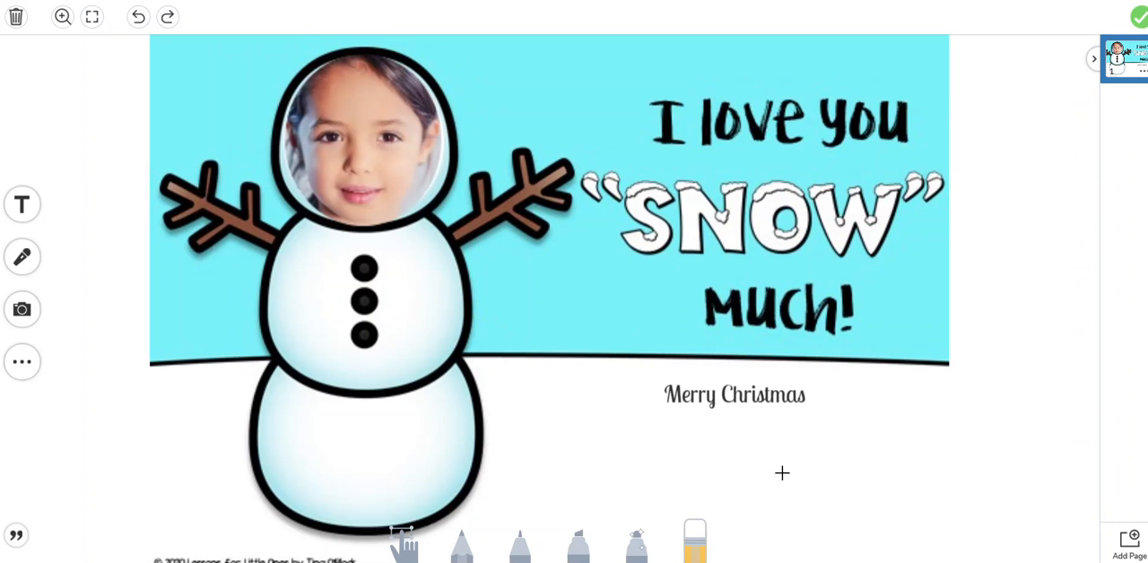
# Attach the finished card template and save the Christmas Card activity
pyautogui.click(1138, 18)
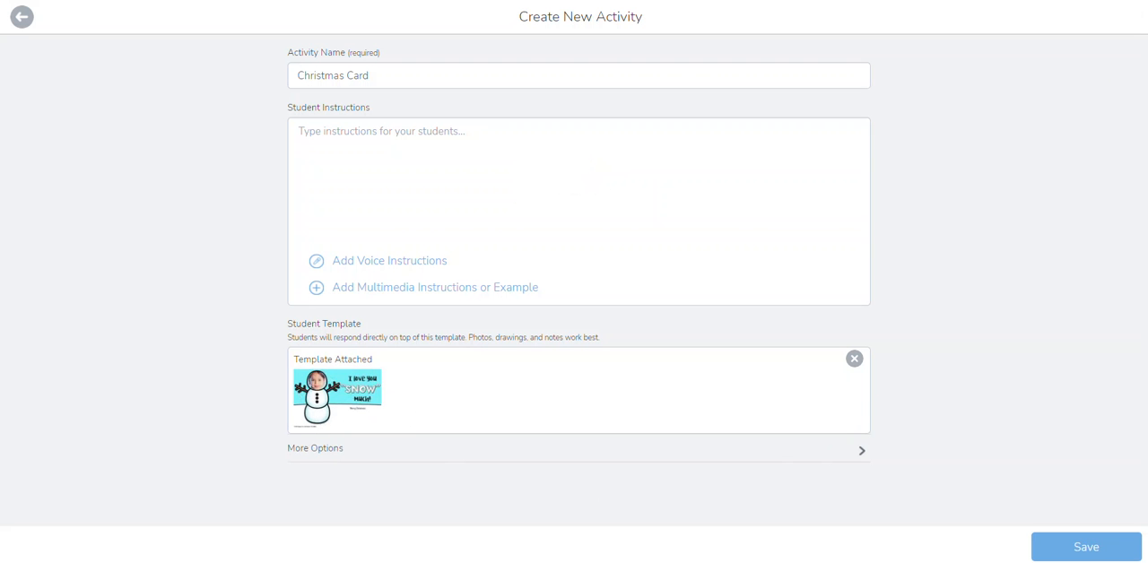
pyautogui.click(1075, 552)
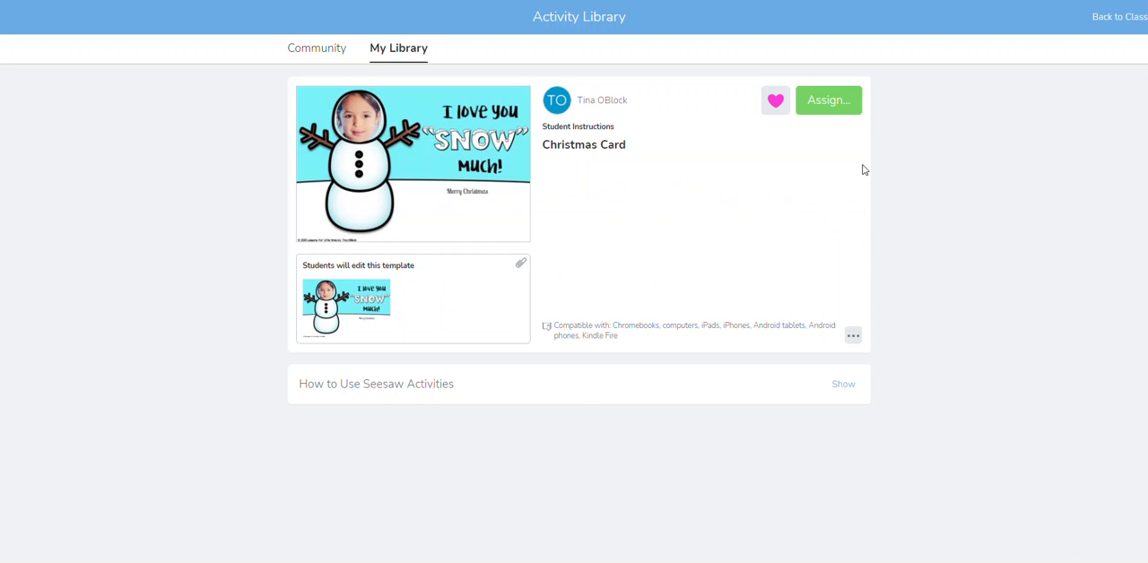
# Assign the Christmas Card activity to only the first student listed in the Tigers class
pyautogui.click(828, 100)
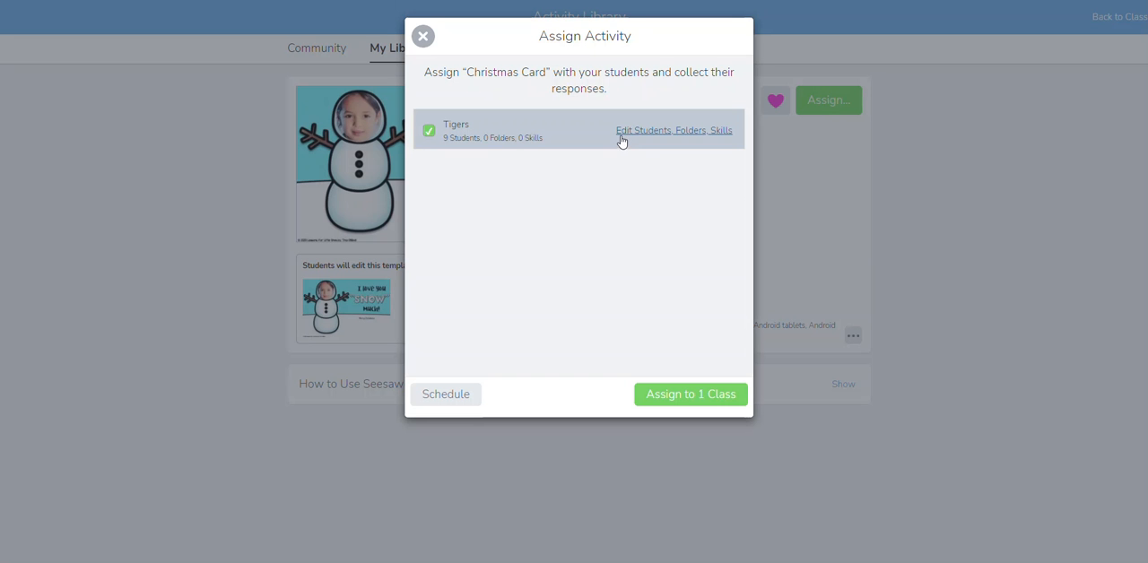
pyautogui.click(693, 134)
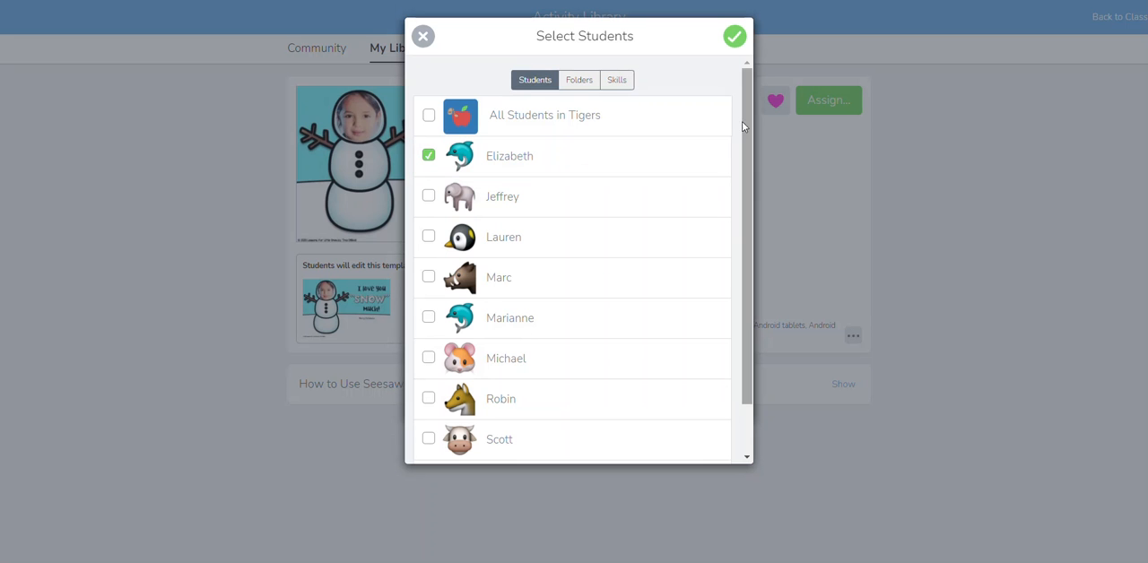
pyautogui.click(736, 39)
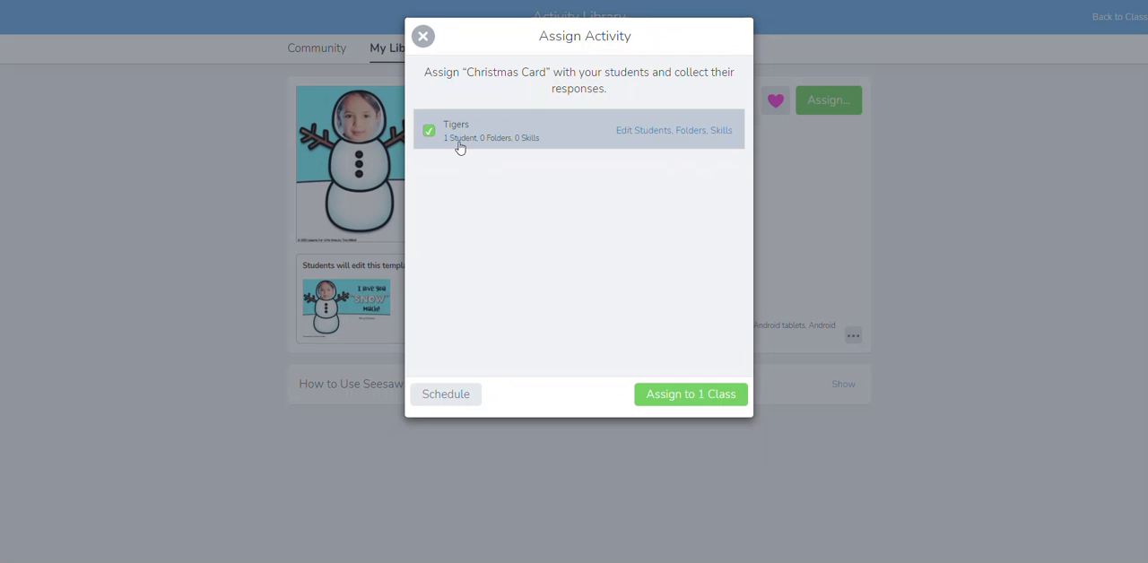
pyautogui.click(687, 399)
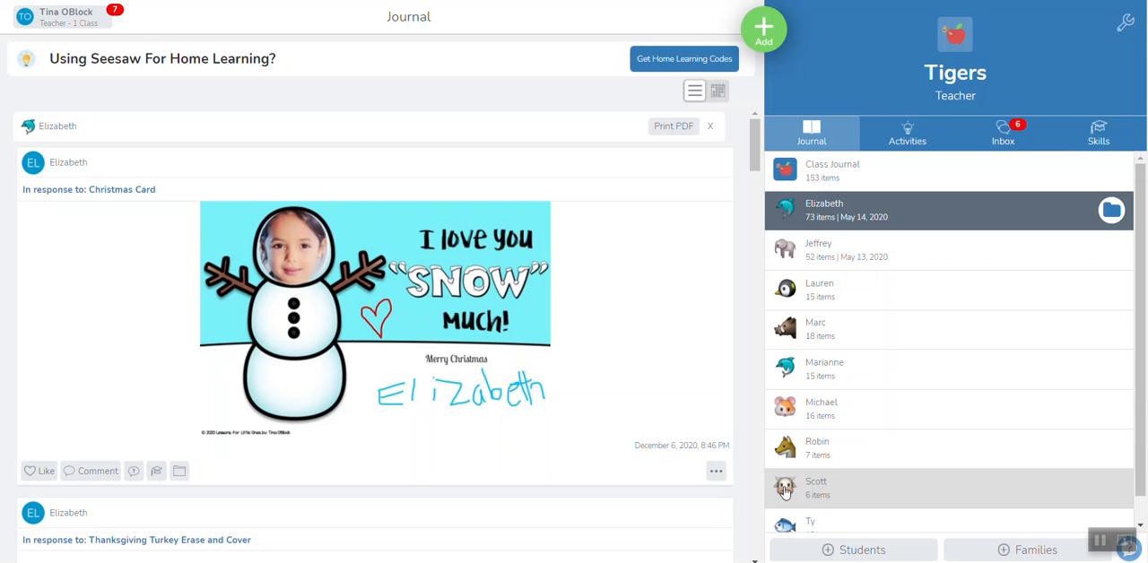
# Open the options for the student's Christmas Card response in the journal
pyautogui.click(717, 476)
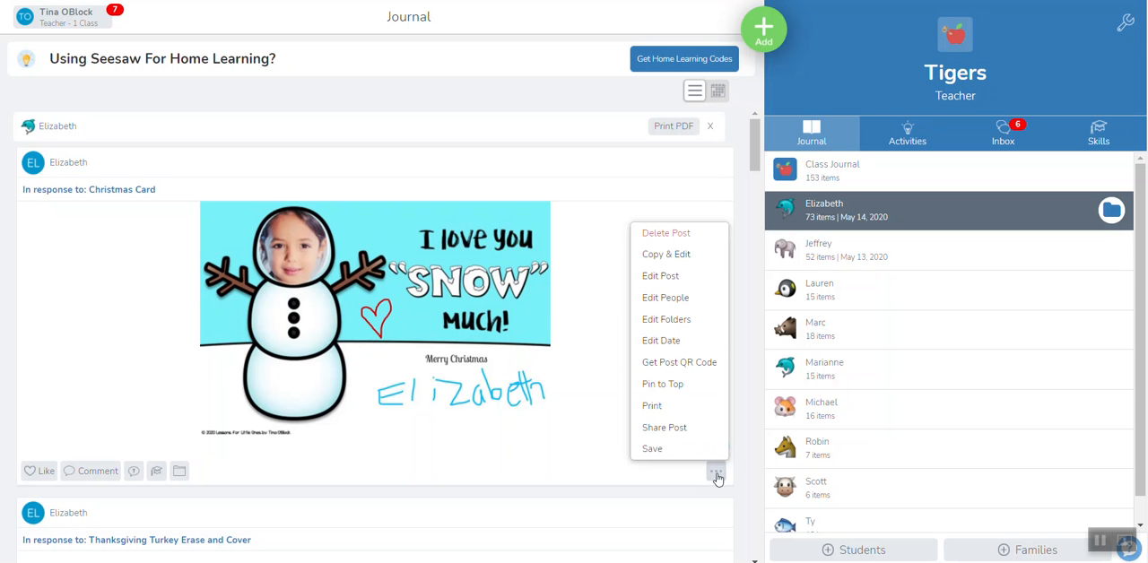